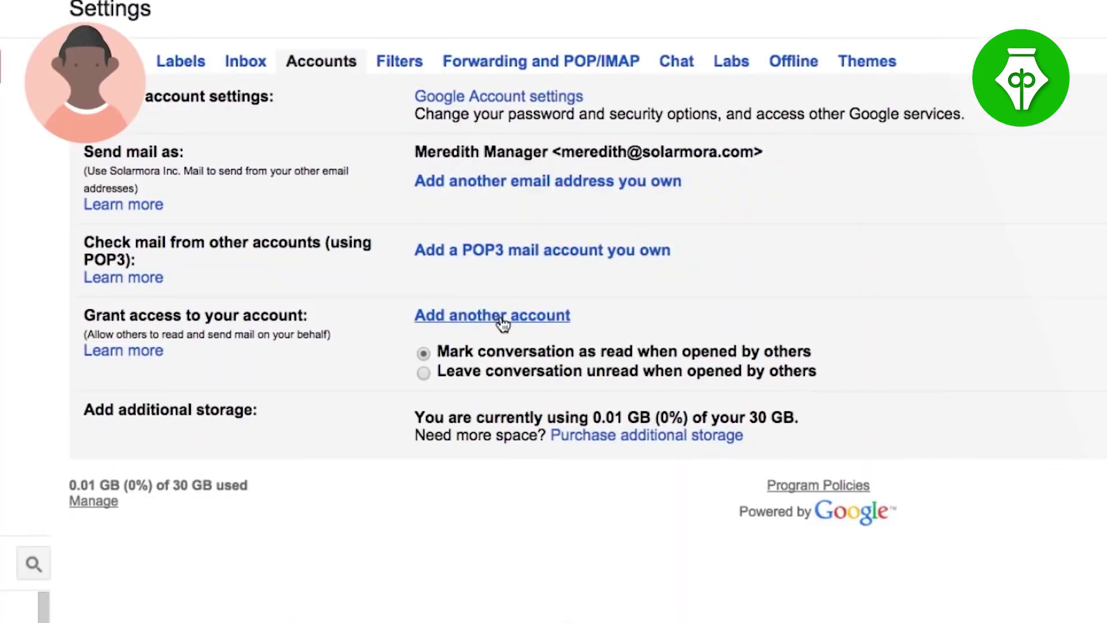
Grant a colleague's account delegated access to your mail and send the confirmation email.
left_click(494, 315)
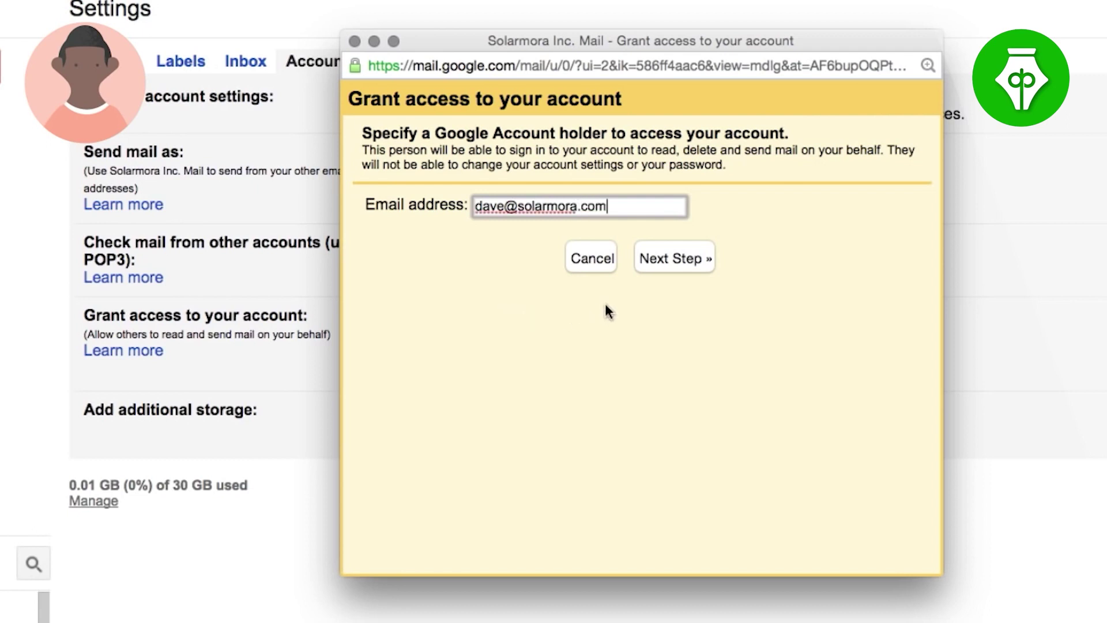
left_click(675, 261)
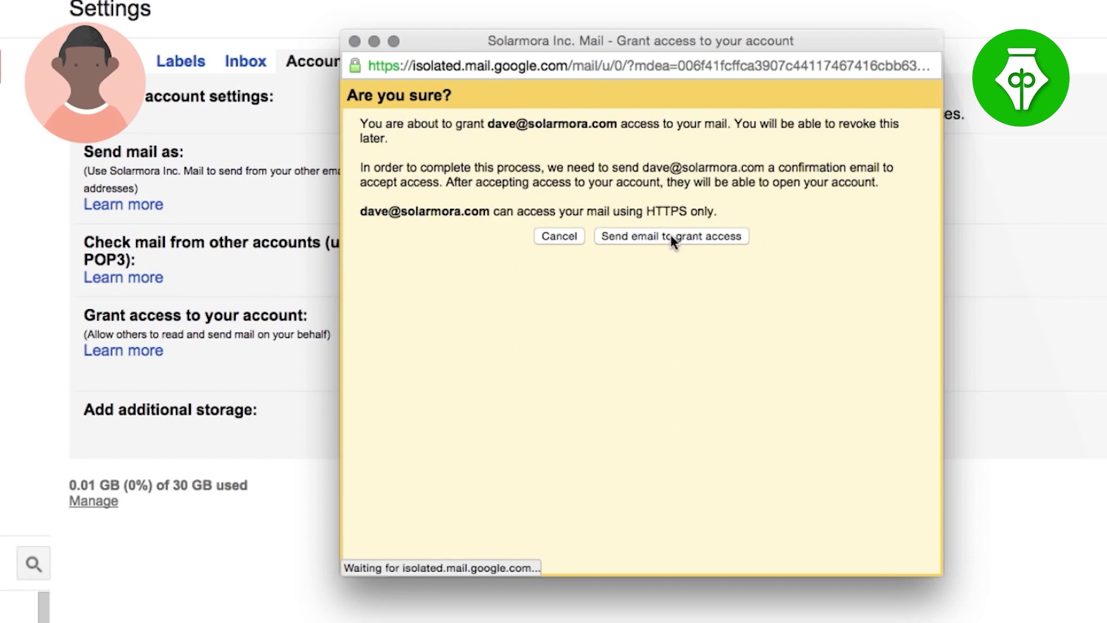
left_click(672, 236)
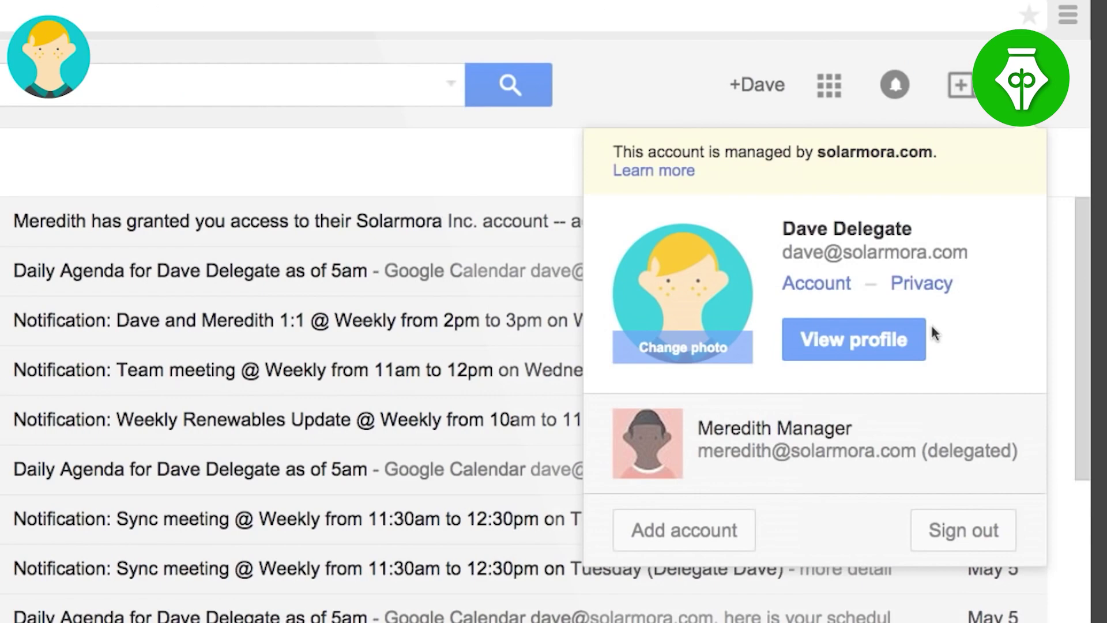
Switch to the manager's delegated mailbox from the account menu.
left_click(673, 447)
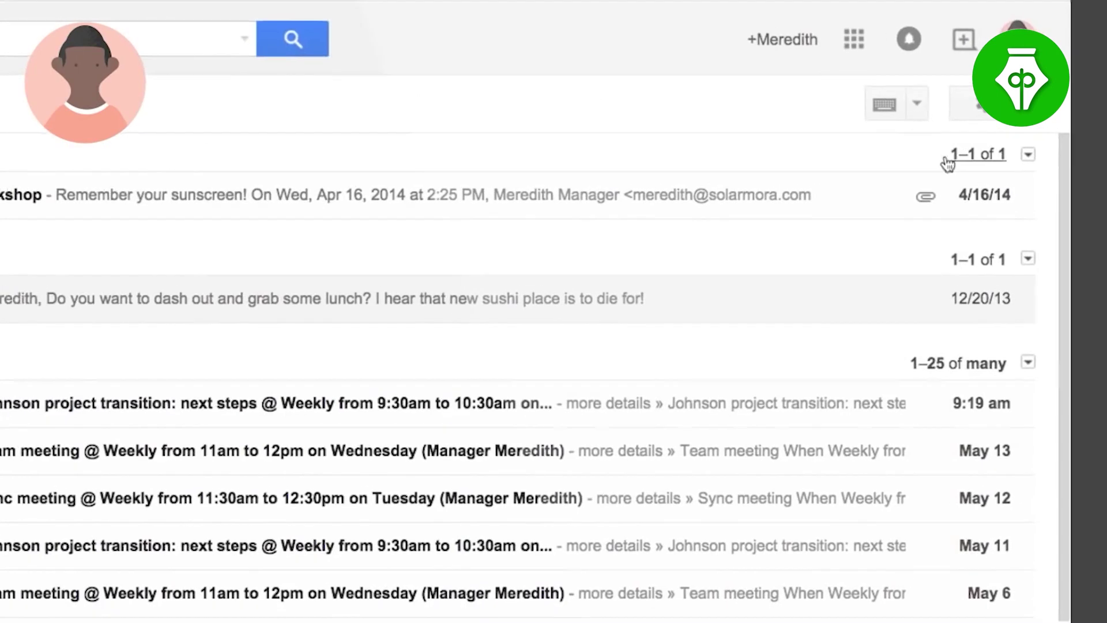
Open See all settings and scroll the General tab past the 30-second Undo Send period.
left_click(980, 106)
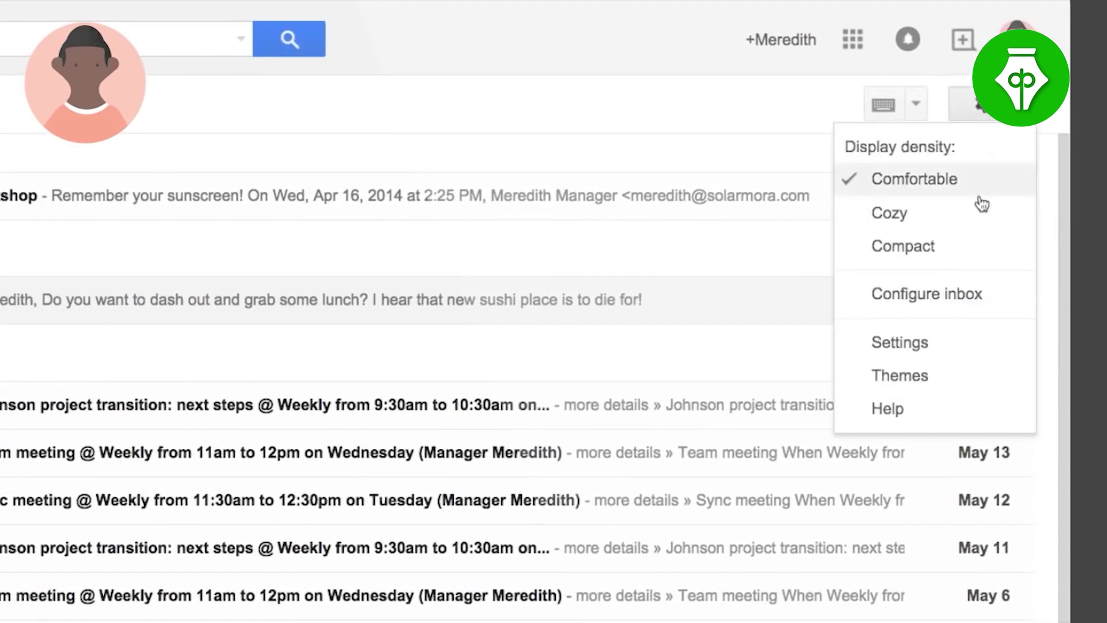
left_click(721, 306)
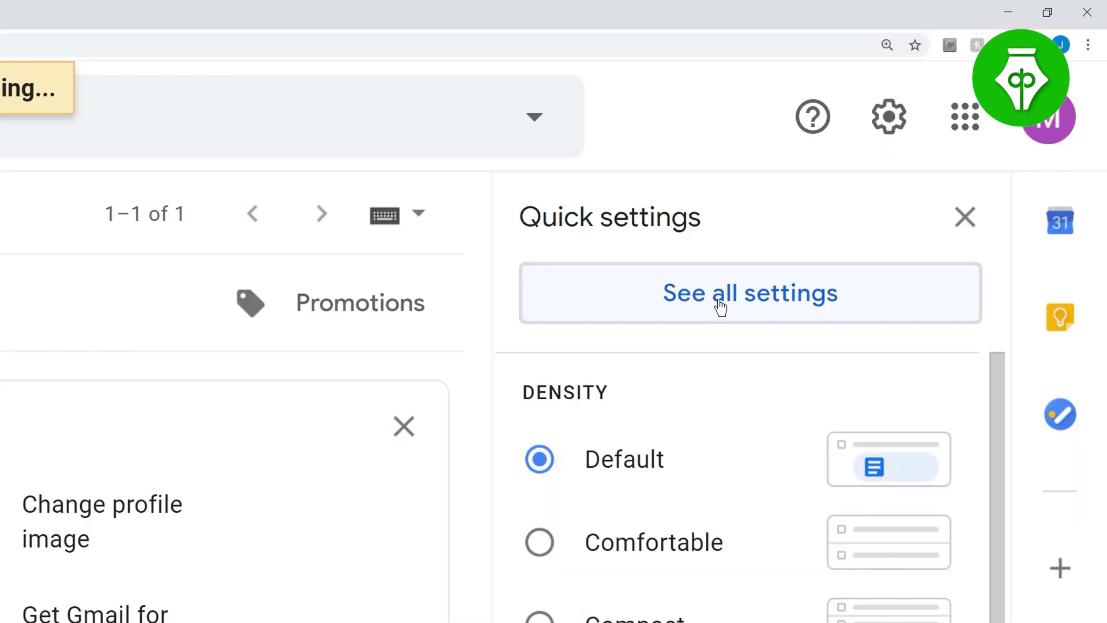
scroll(452, 244, "down", 2)
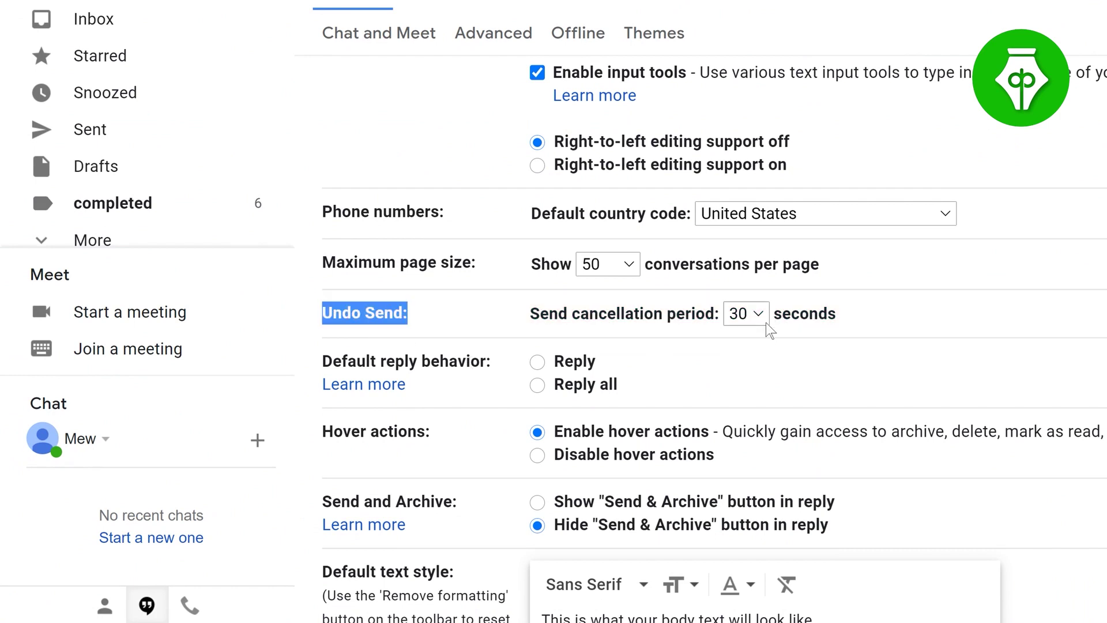
scroll(536, 214, "down", 20)
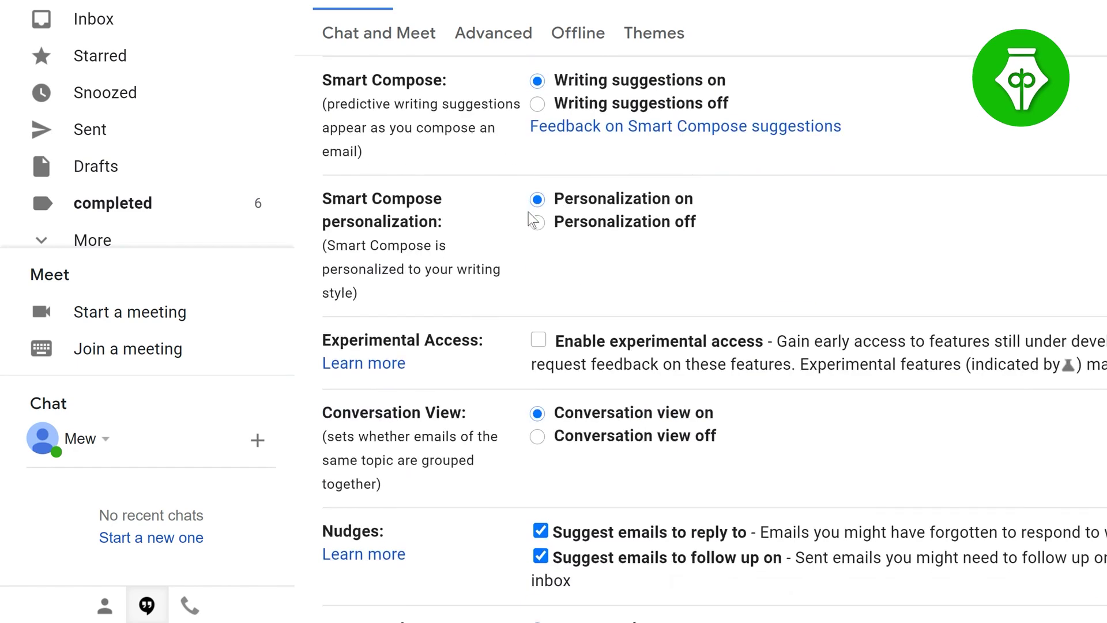
scroll(535, 215, "down", 15)
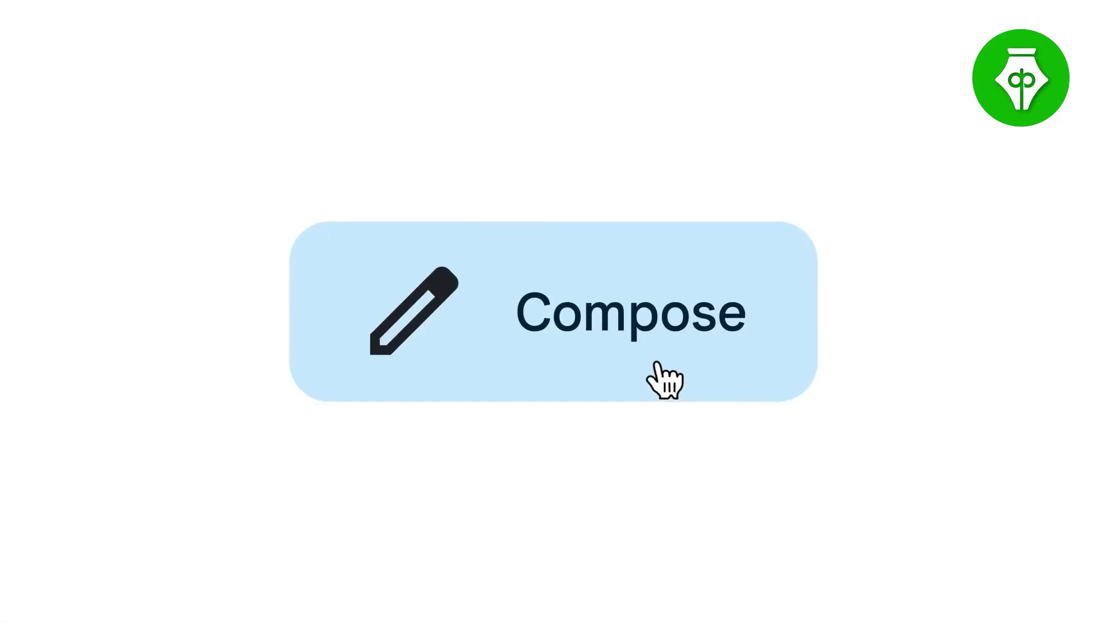
Start a new email and type 'Et' in the To field to get recipient suggestions.
left_click(664, 381)
type("Et")
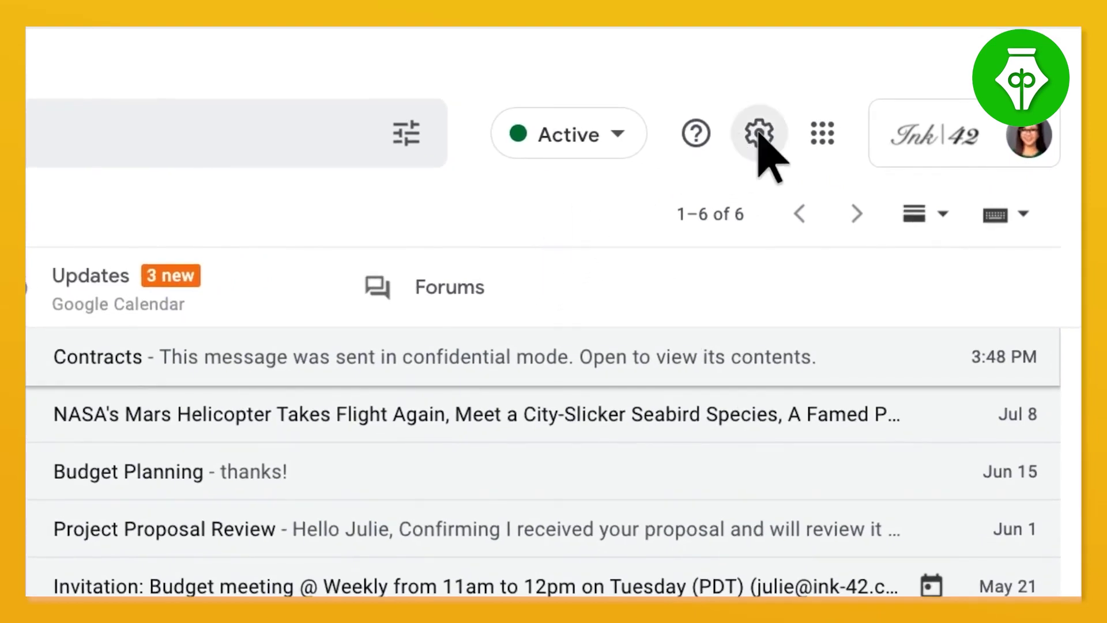
Enable Templates in Gmail's Advanced settings.
left_click(760, 134)
left_click(881, 285)
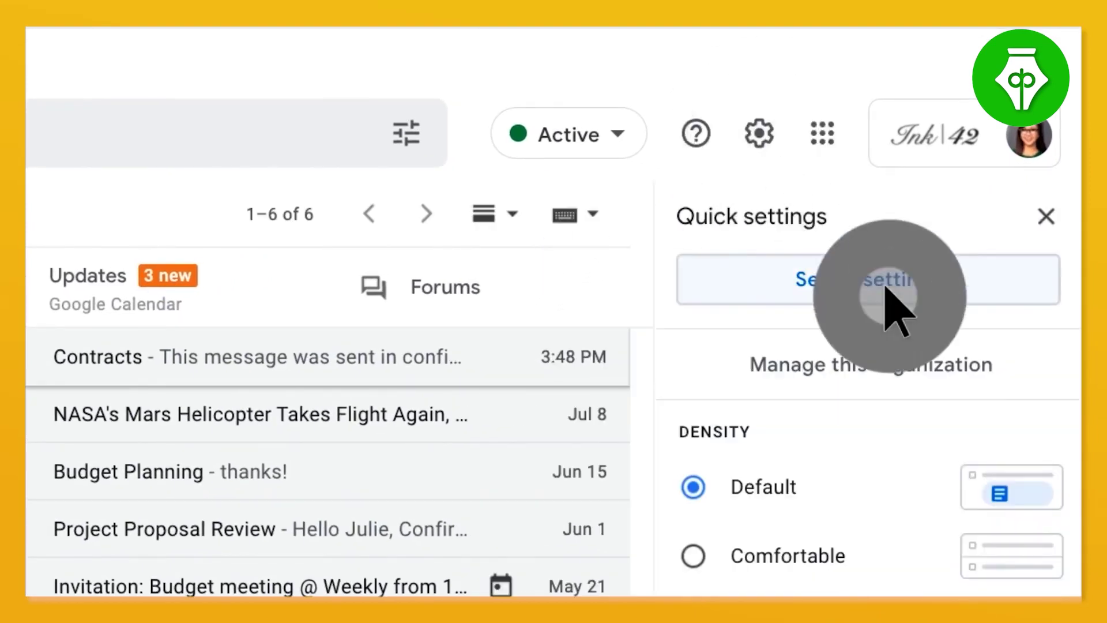
left_click(931, 279)
left_click(831, 336)
scroll(597, 447, "down", 2)
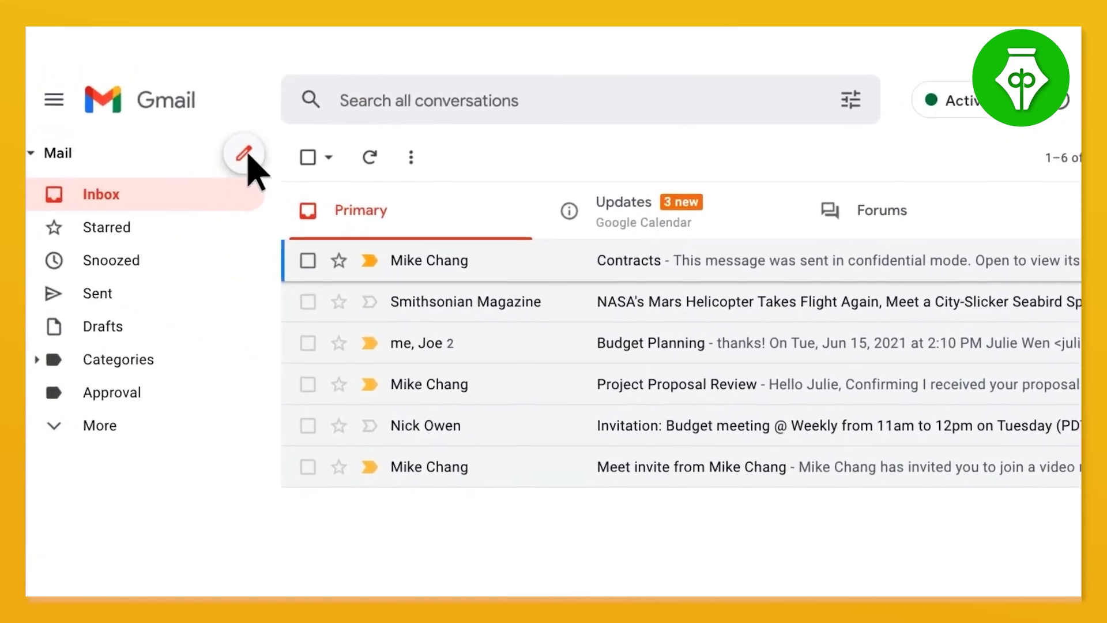
Compose a new email to the suggested contact with subject 'Ink 42 Partnership Opportunity'.
left_click(254, 159)
type("mike")
key("Return")
key("Tab")
type("Ink 42 Par")
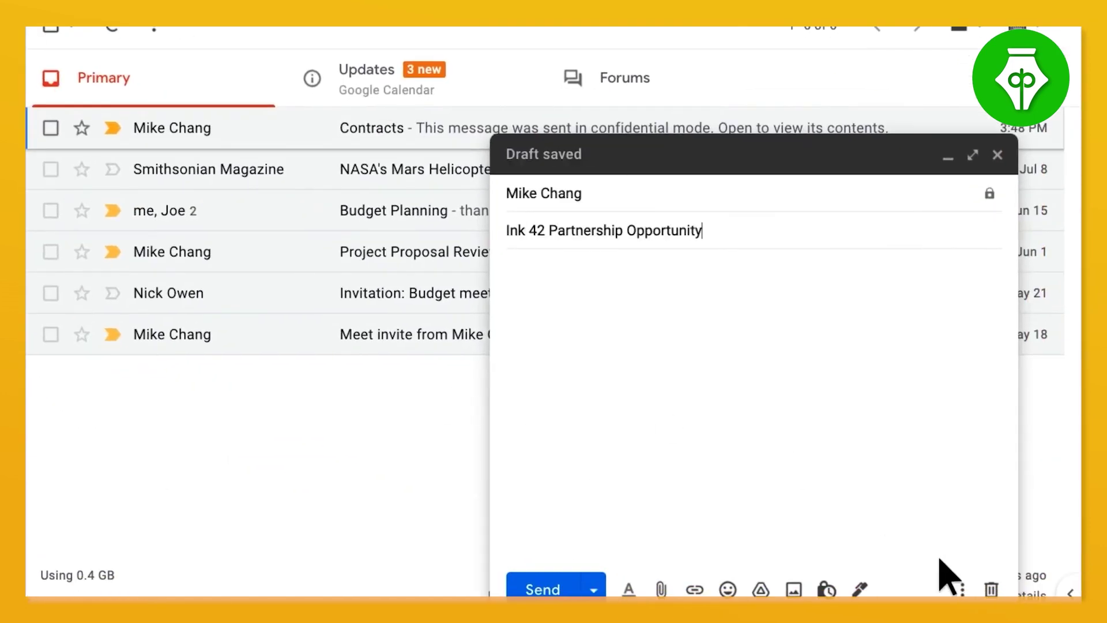
type("tnership Opportunity")
left_click(960, 584)
mouse_move(869, 364)
left_click(611, 404)
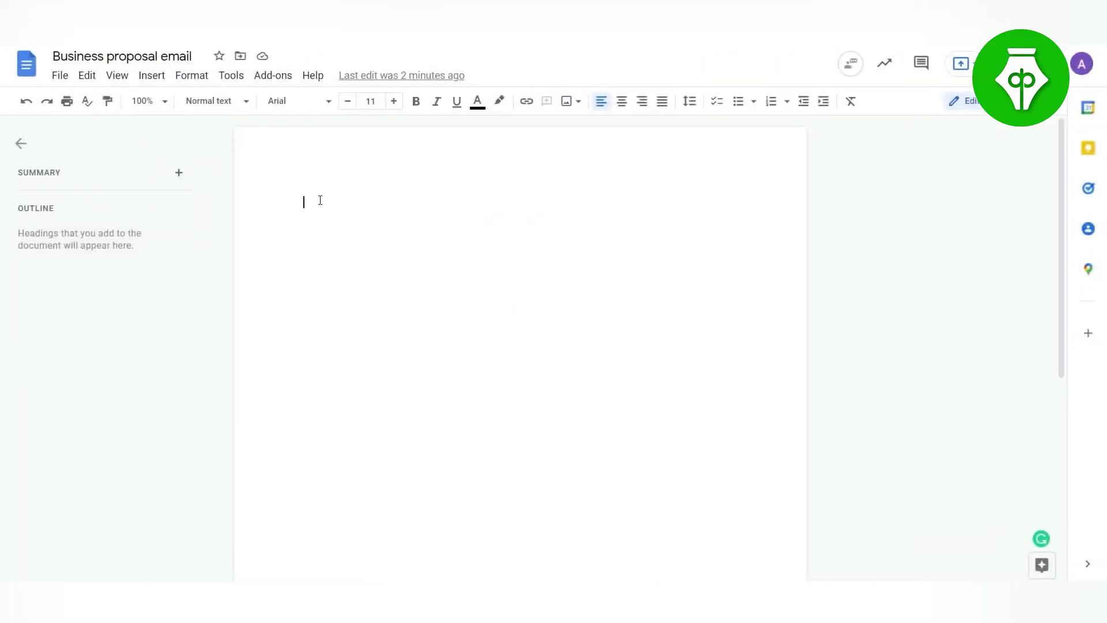
type("@email")
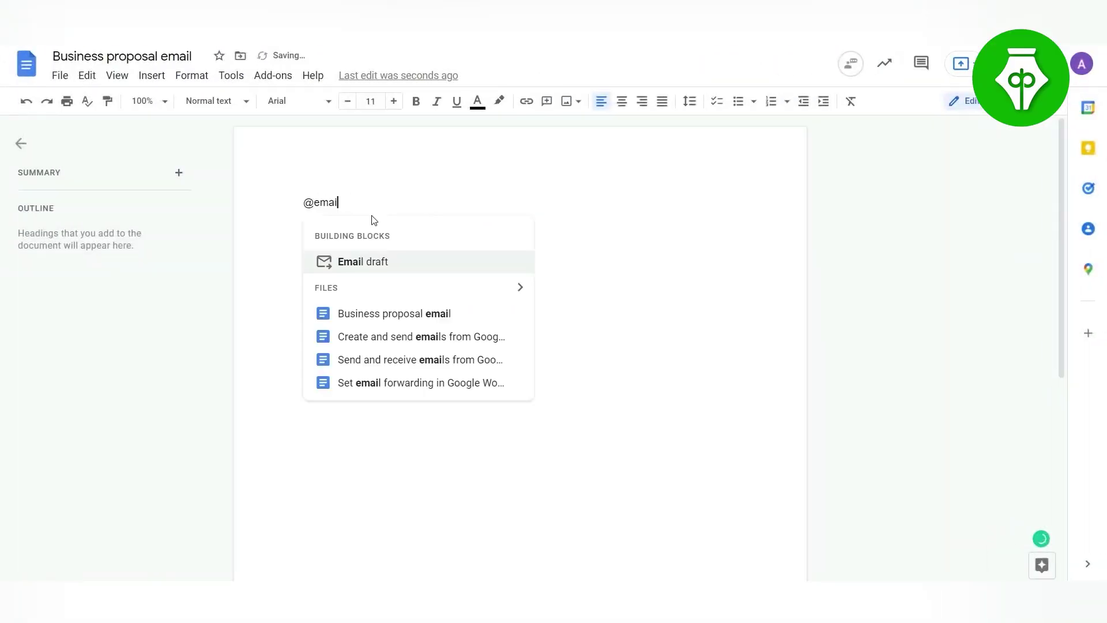
left_click(376, 264)
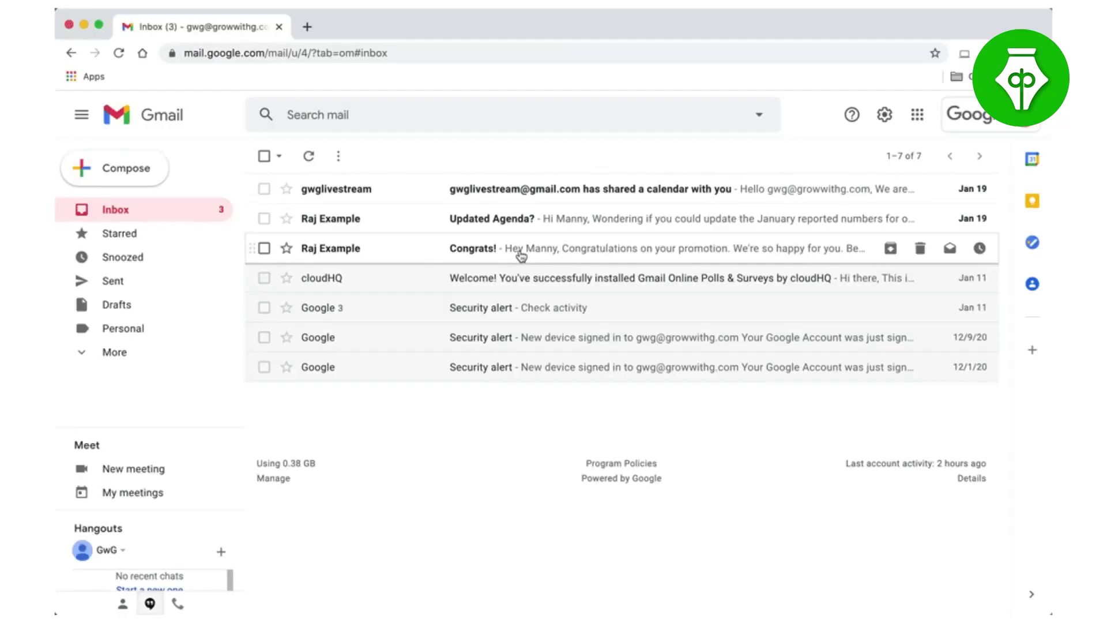
From the Congrats! email, start a filter matching the word 'Congrats'.
left_click(521, 256)
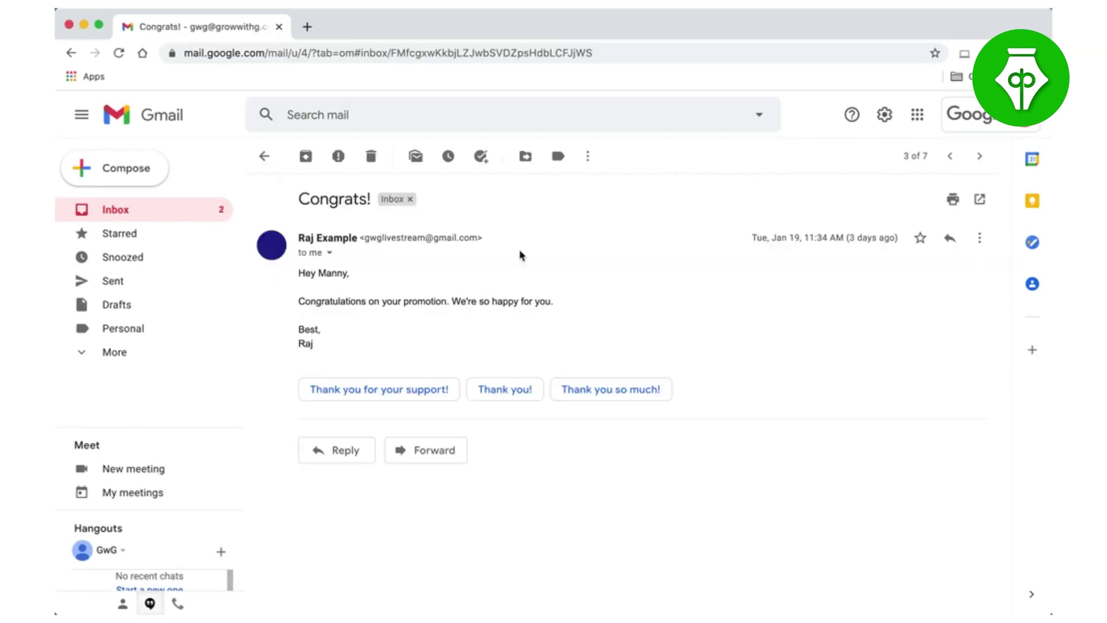
left_click(588, 157)
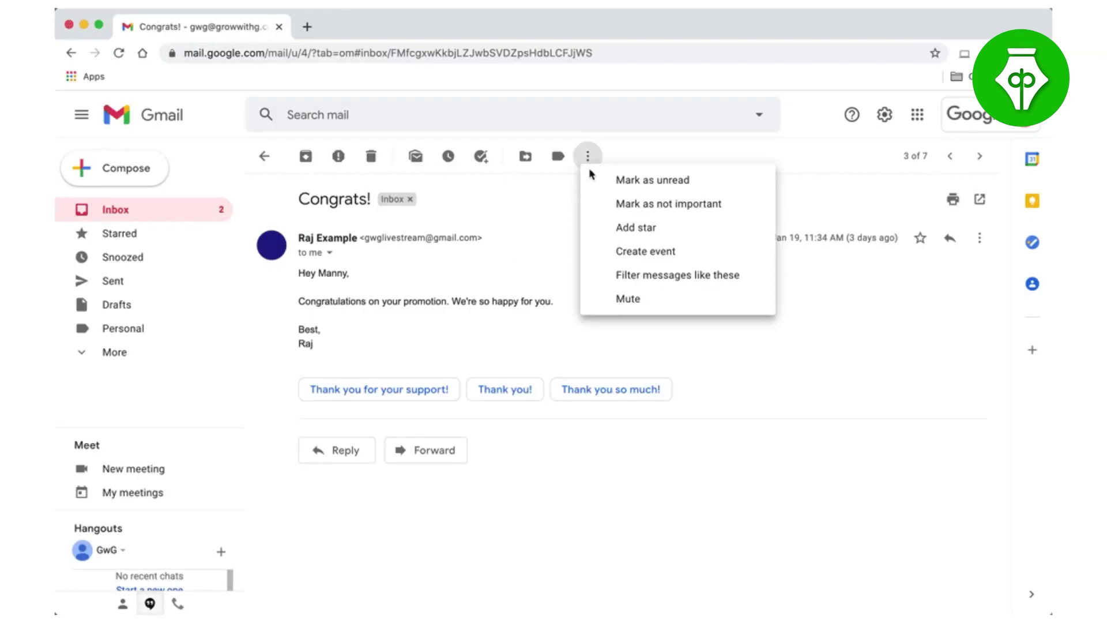
left_click(588, 276)
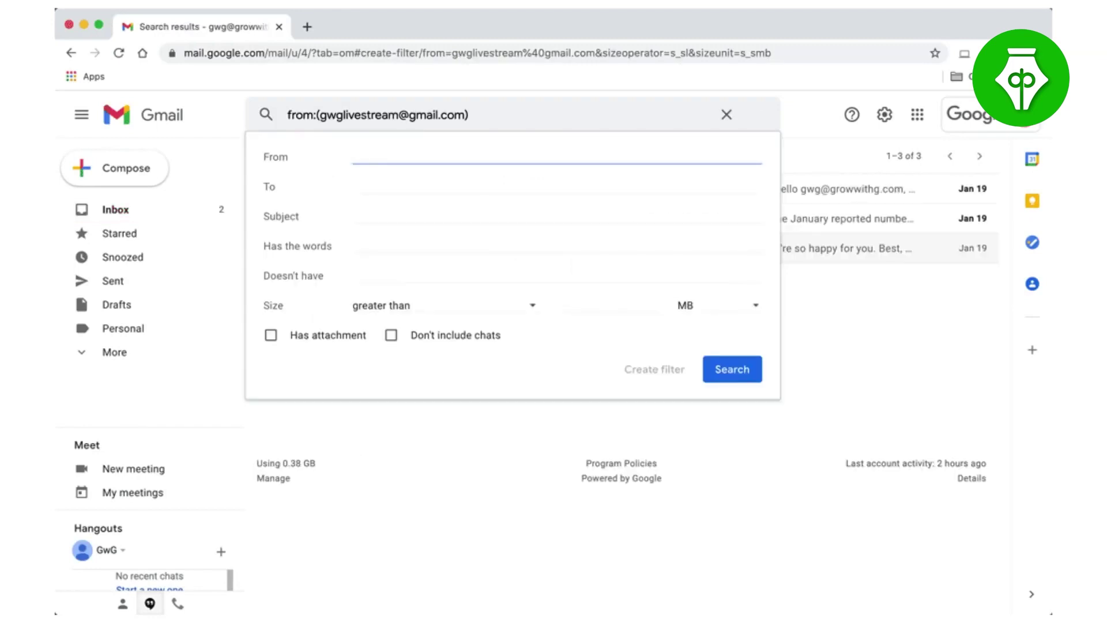
left_click(359, 243)
type("Congrats")
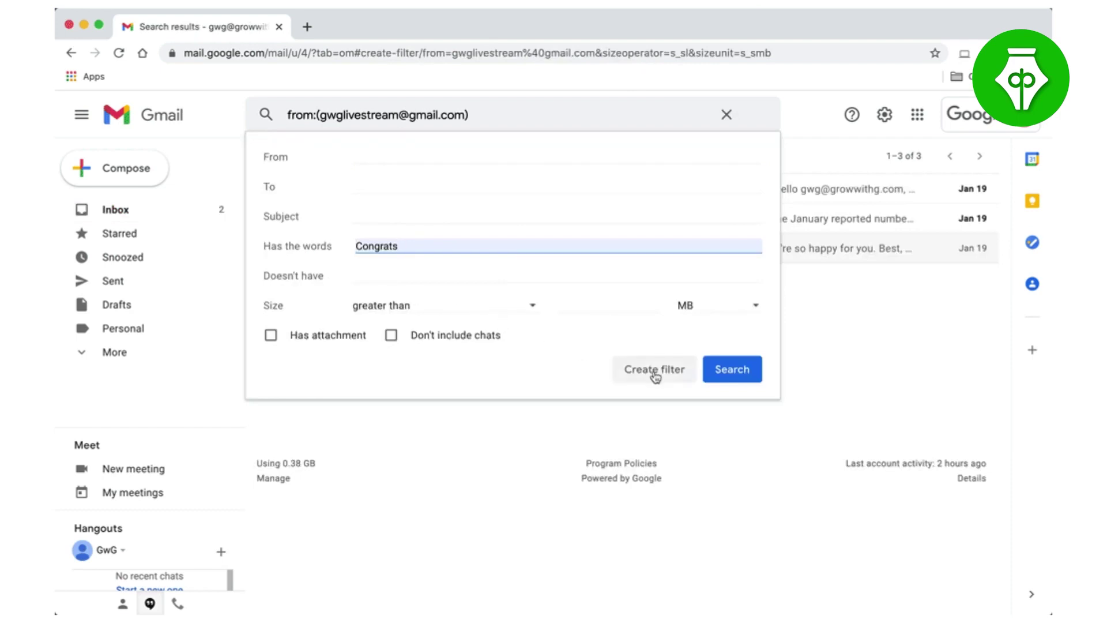
left_click(654, 371)
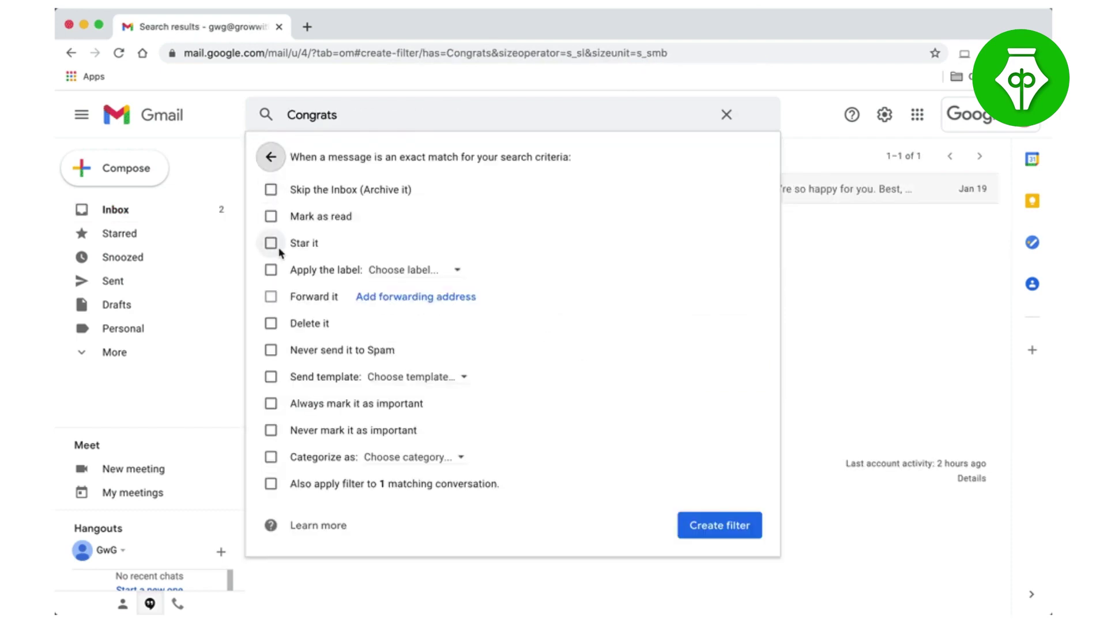
Have the filter apply the Personal label, including the existing matching conversation, and create it.
left_click(441, 271)
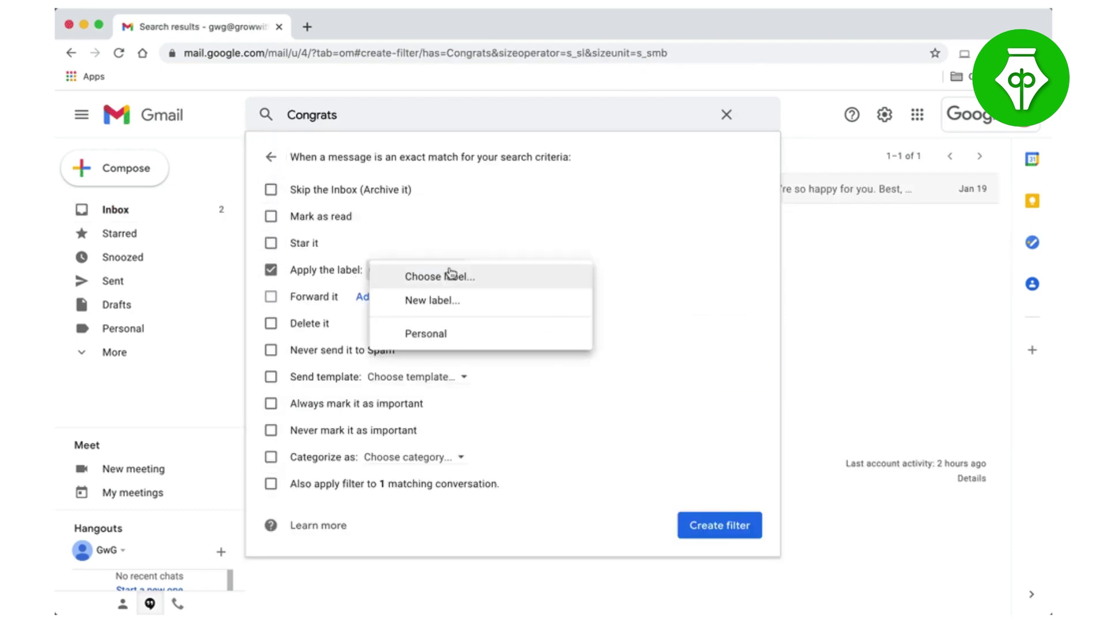
left_click(444, 334)
left_click(271, 484)
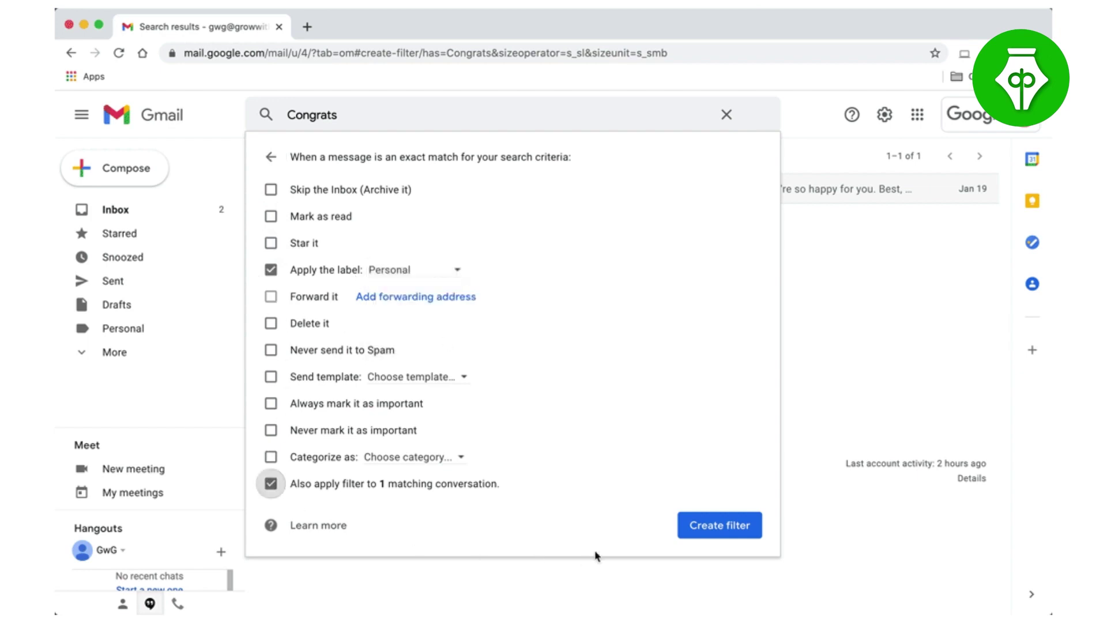
left_click(720, 525)
left_click(124, 329)
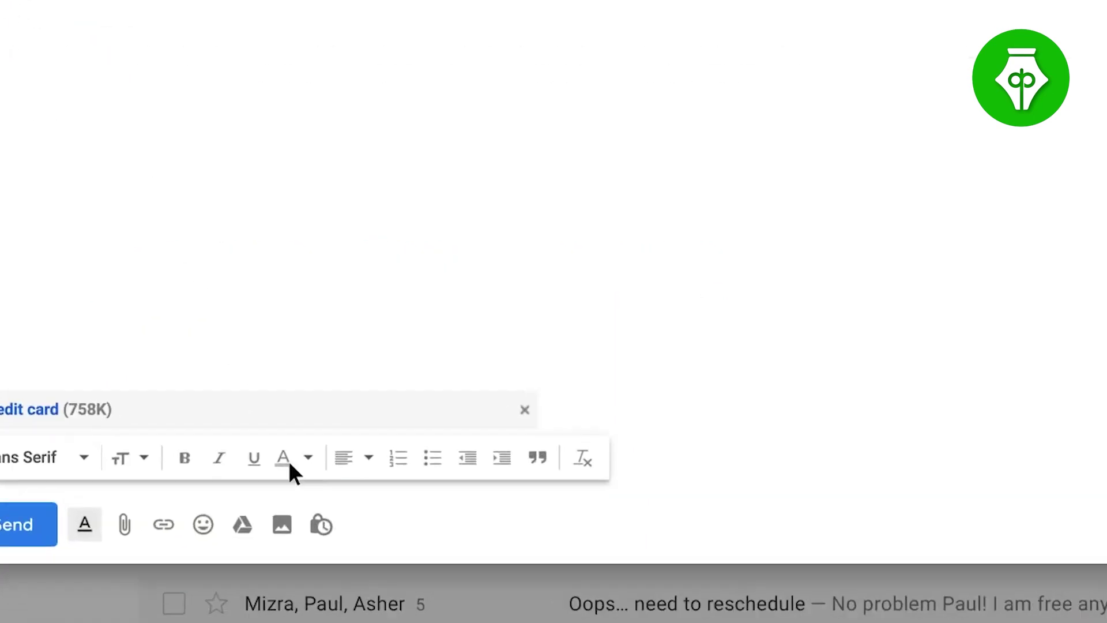
Open confidential mode options from the compose window's bottom toolbar.
left_click(332, 462)
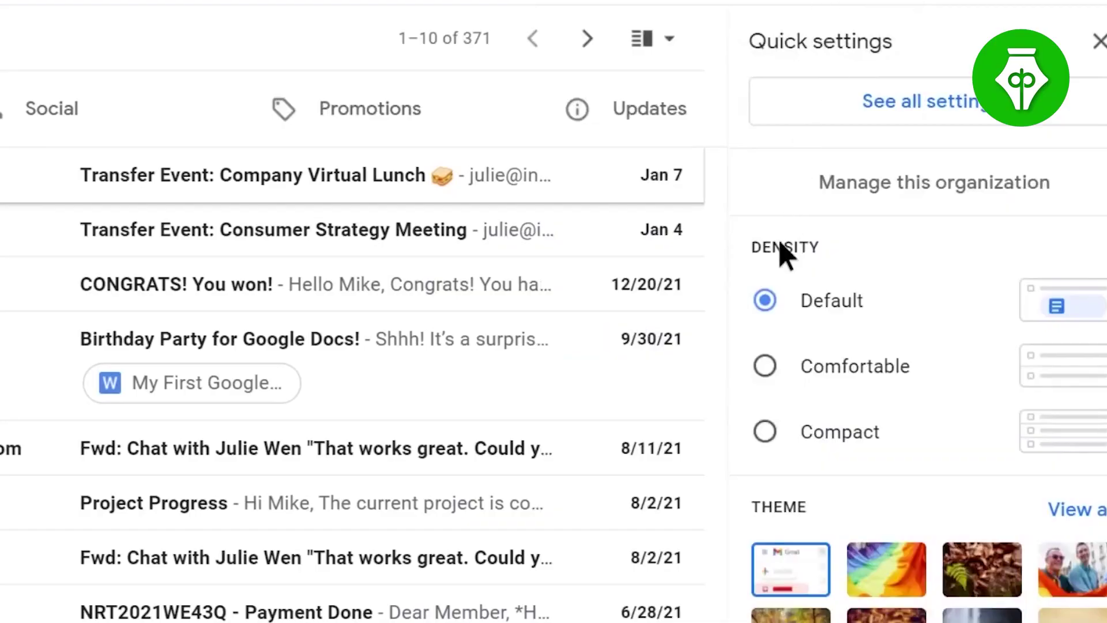
Set density to Comfortable and inbox type to Starred first in Quick settings.
left_click(764, 362)
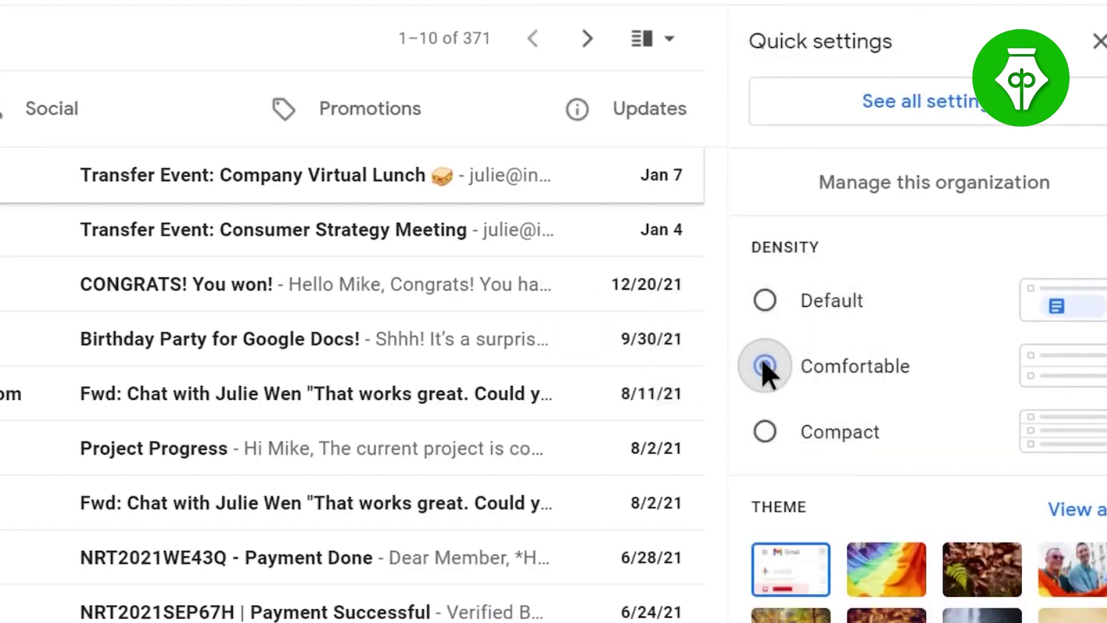
scroll(766, 427, "down", 5)
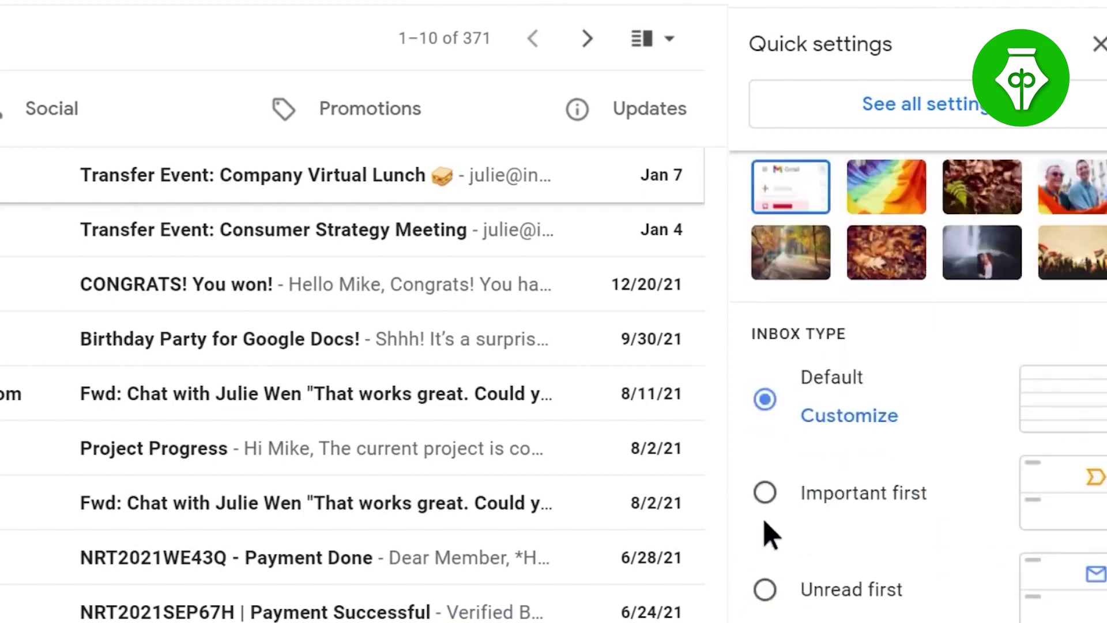
left_click(764, 527)
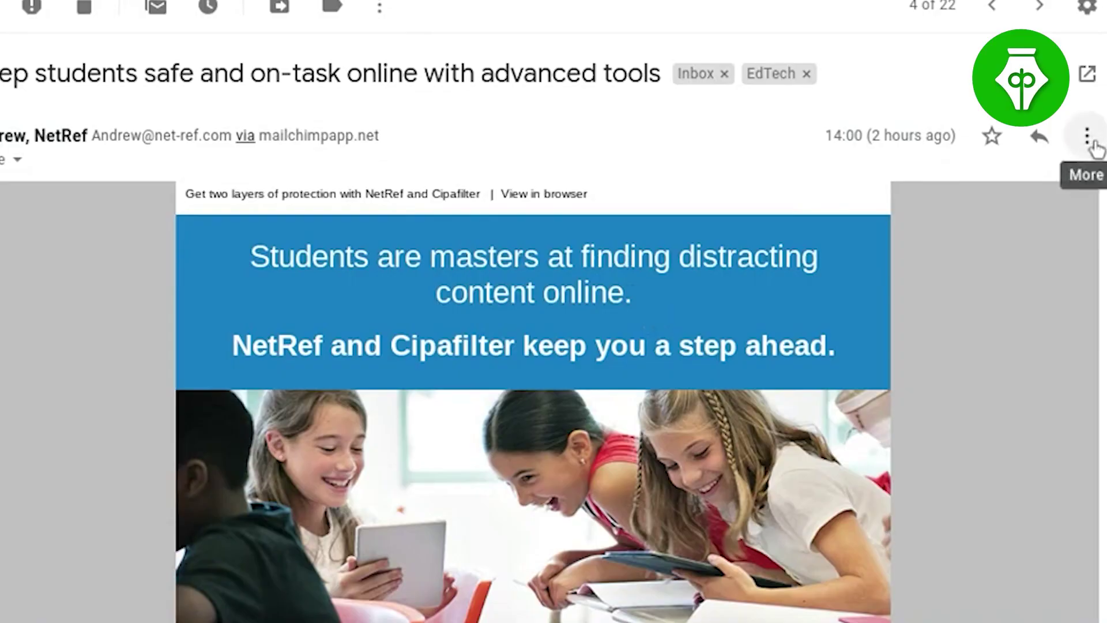
Translate the NetRef email and its subject into French, then open the full settings page.
left_click(1092, 143)
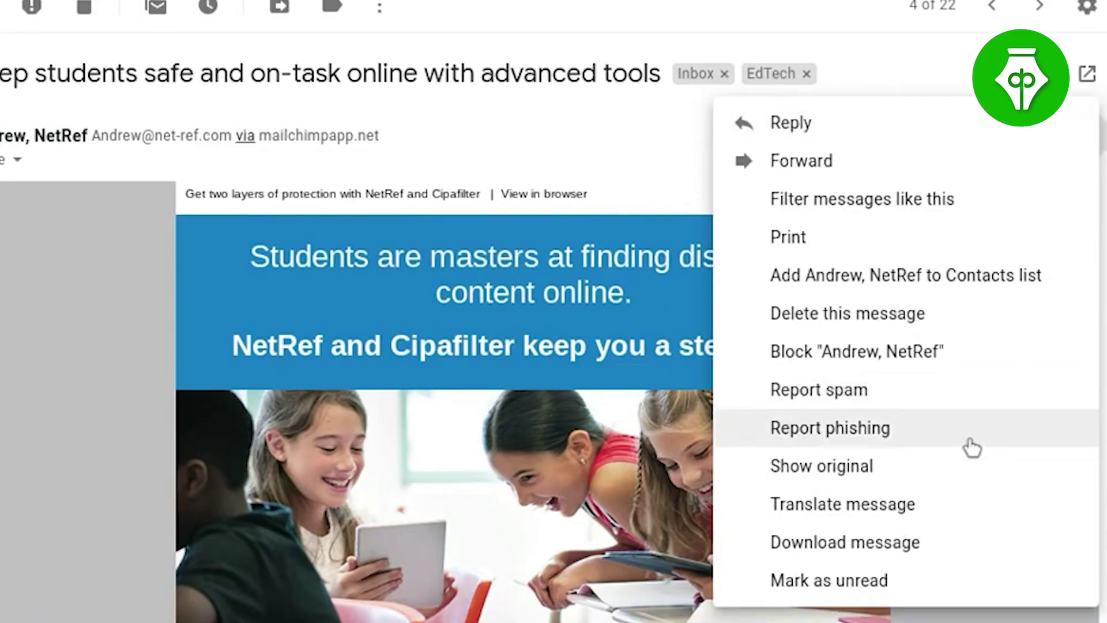
left_click(943, 511)
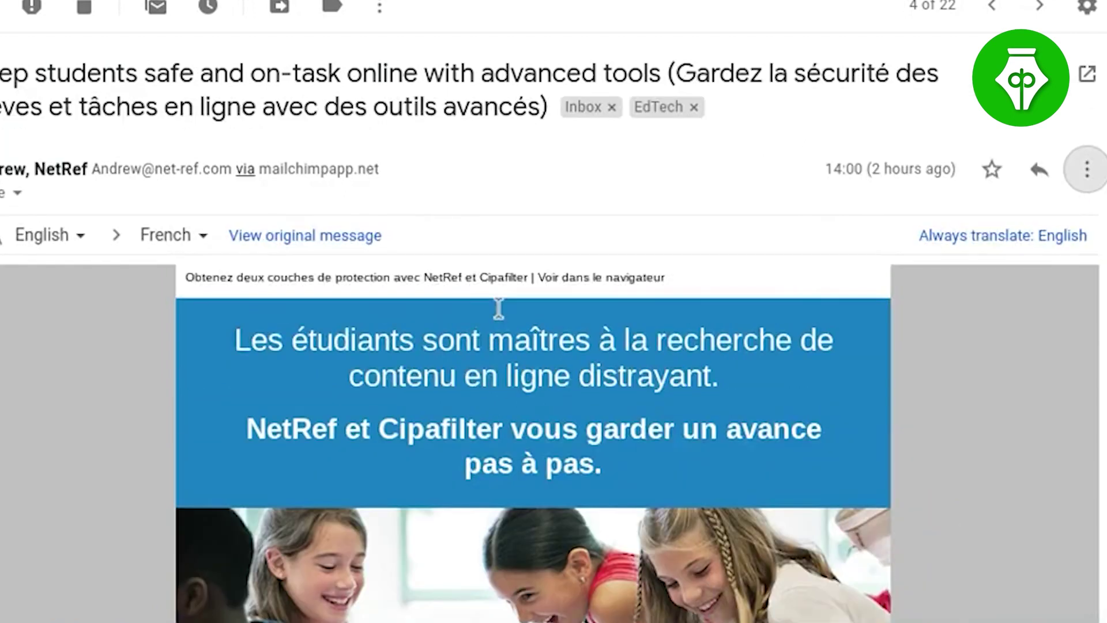
scroll(499, 308, "down", 3)
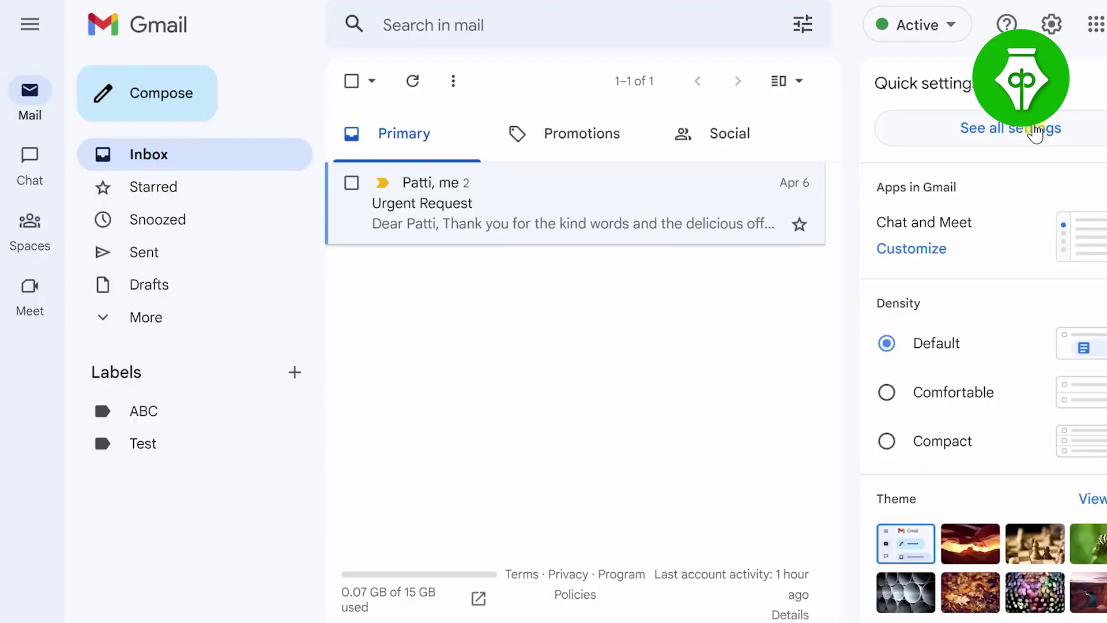
left_click(1037, 131)
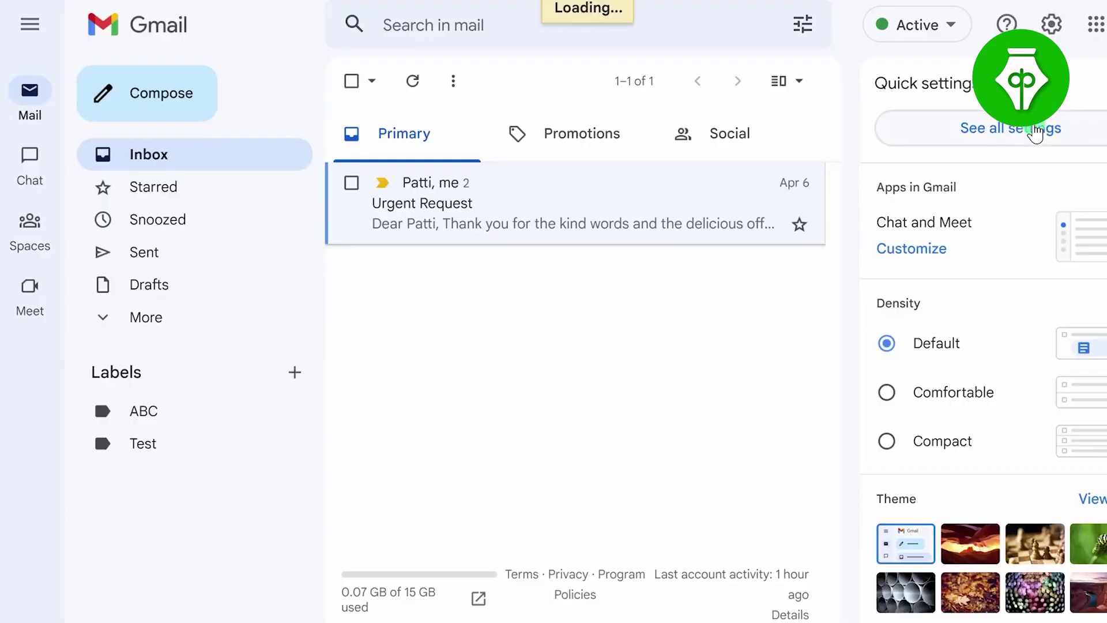
Under Signature in General settings, create a new signature and begin naming it 'W'.
scroll(952, 247, "down", 10)
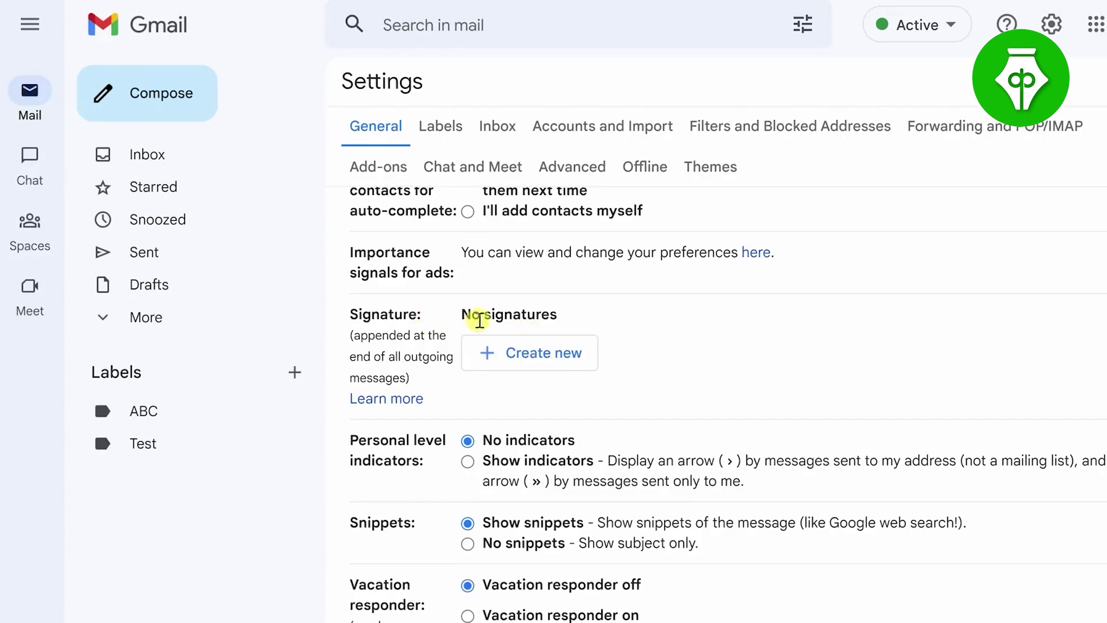
left_click(532, 360)
type("W")
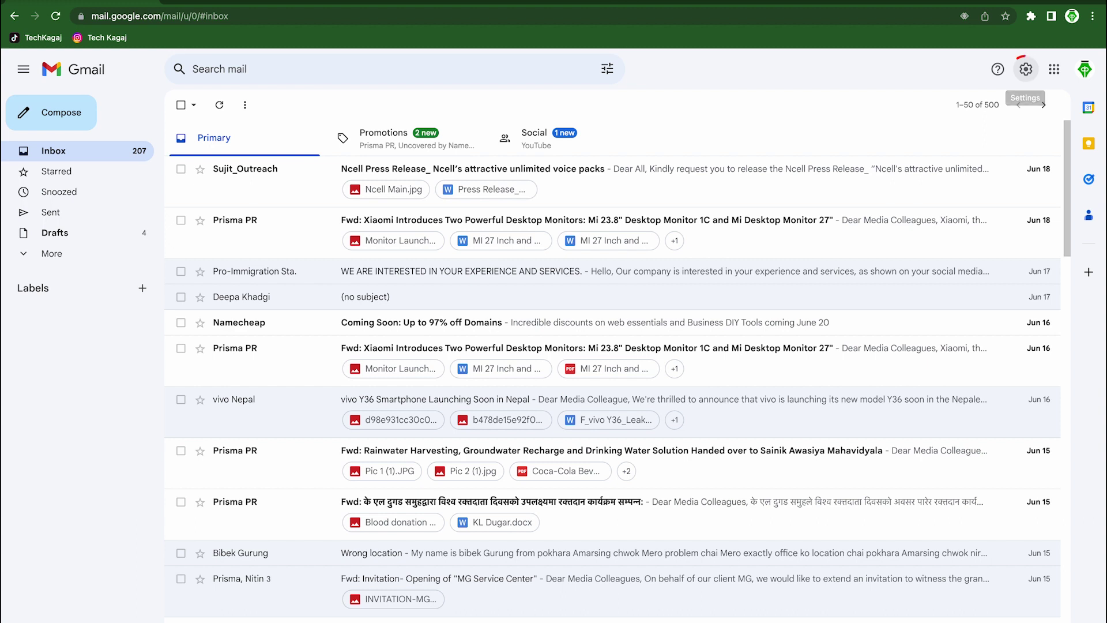
Select Enable POP for all mail on the Forwarding and POP/IMAP settings tab.
left_click(1026, 69)
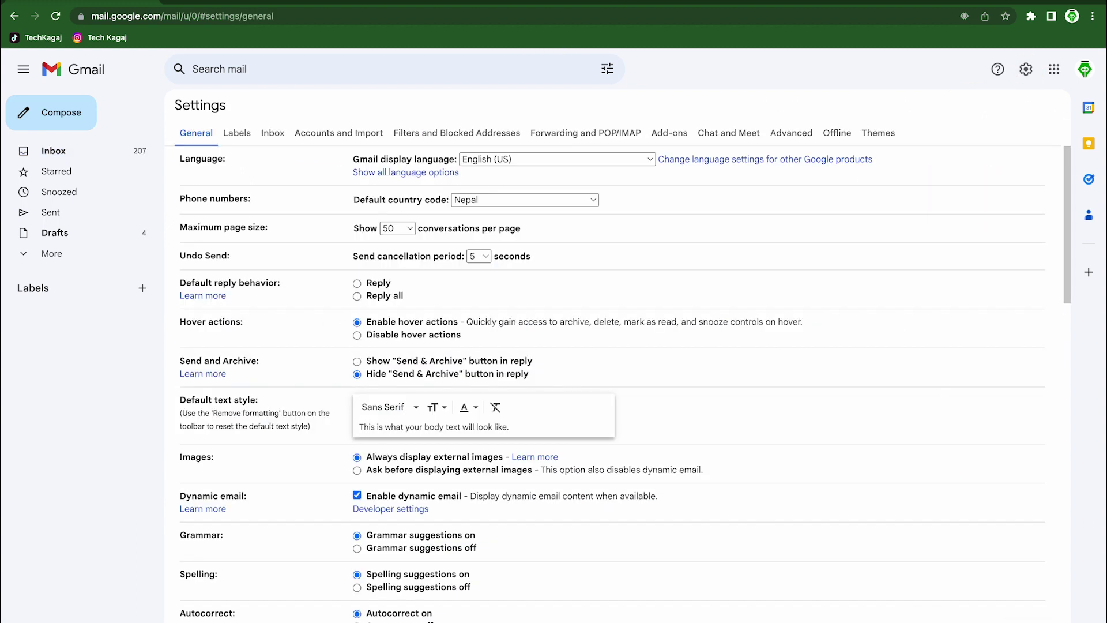
left_click(574, 134)
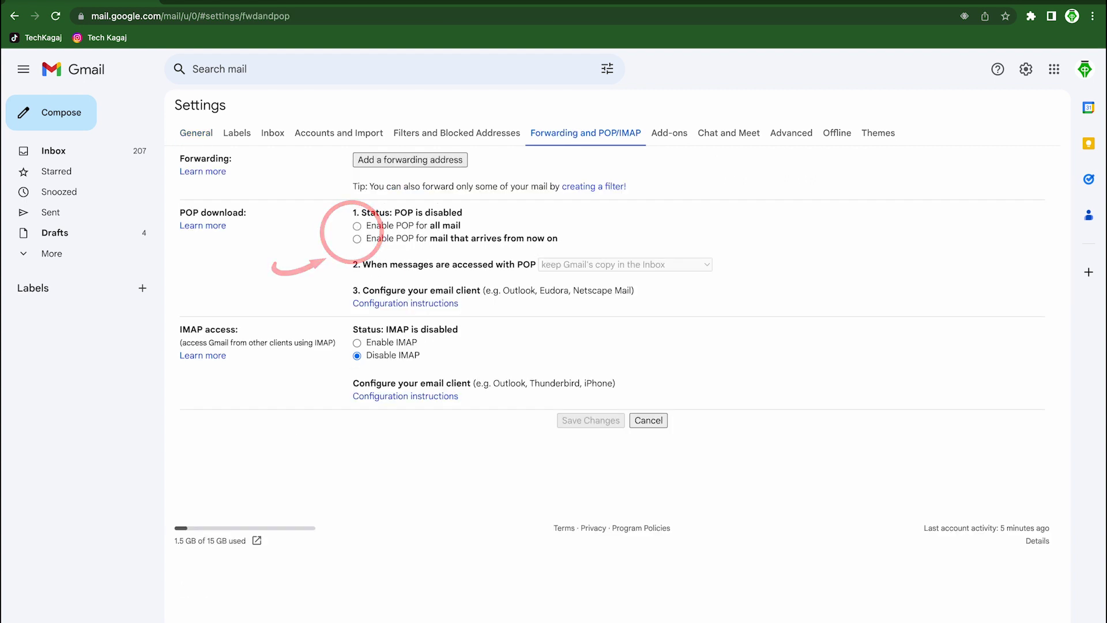
left_click(357, 226)
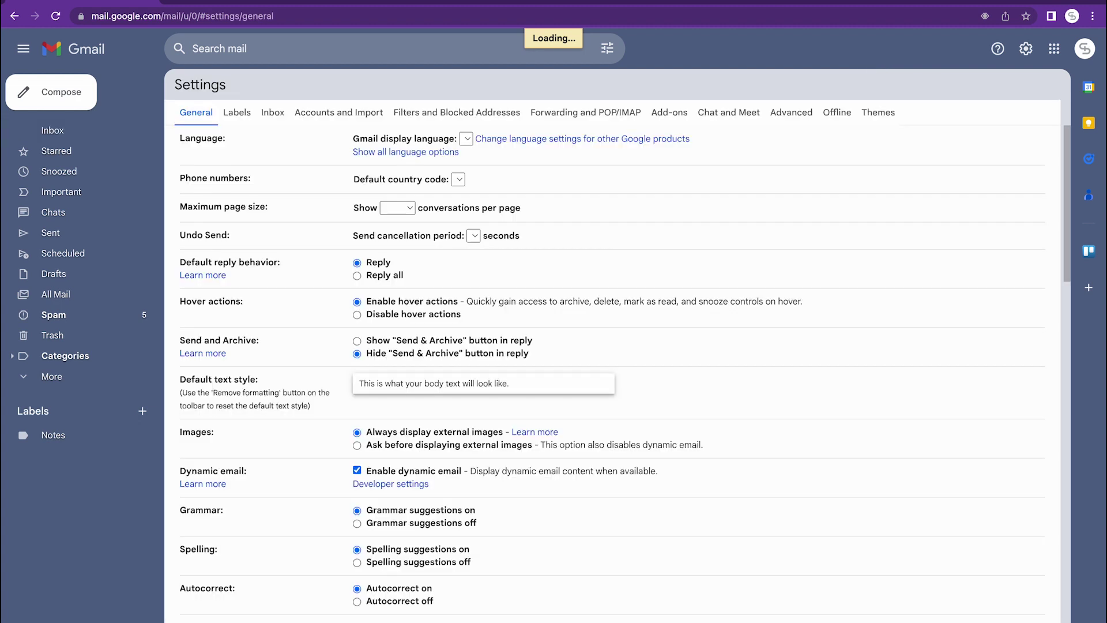
In Accounts and Import, choose Add a mail account and start entering the account's email address.
left_click(338, 112)
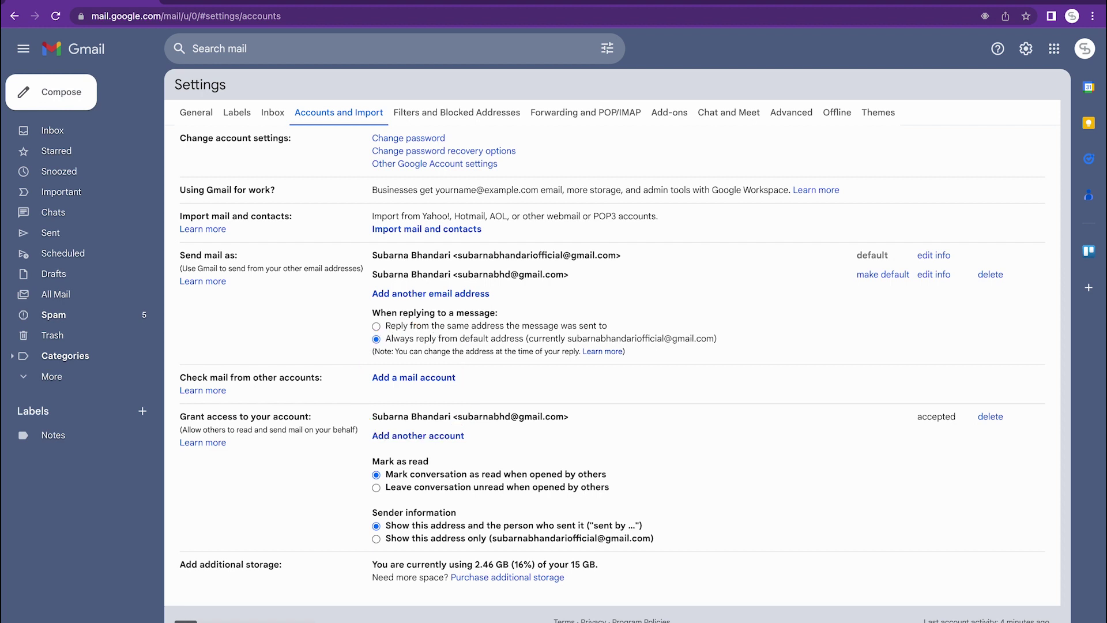
left_click(414, 378)
type("tech")
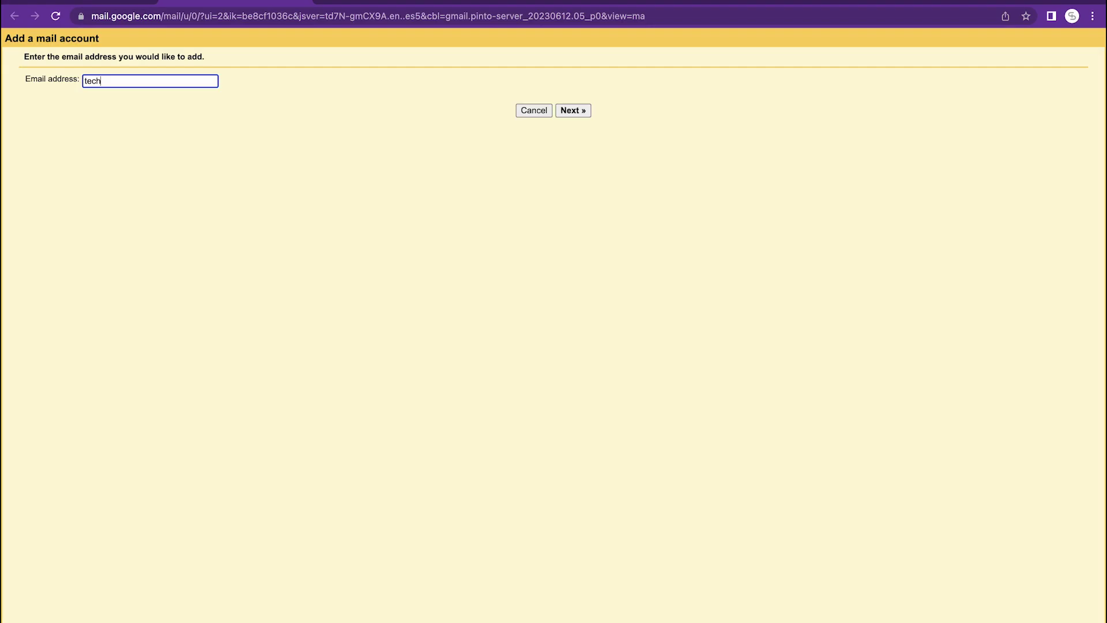